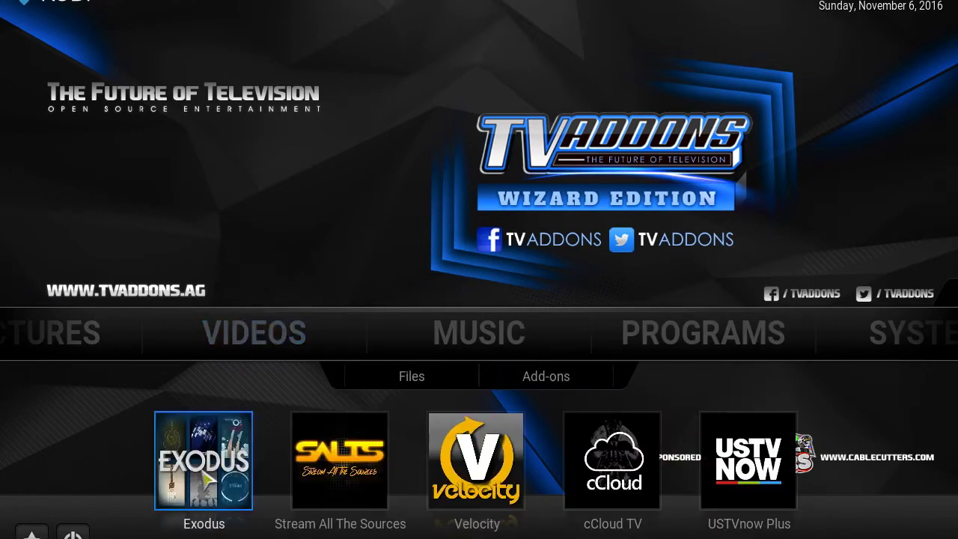
Go to Exodus TV Shows > Networks and scroll the 58-network list down toward HBO.
left_click(202, 481)
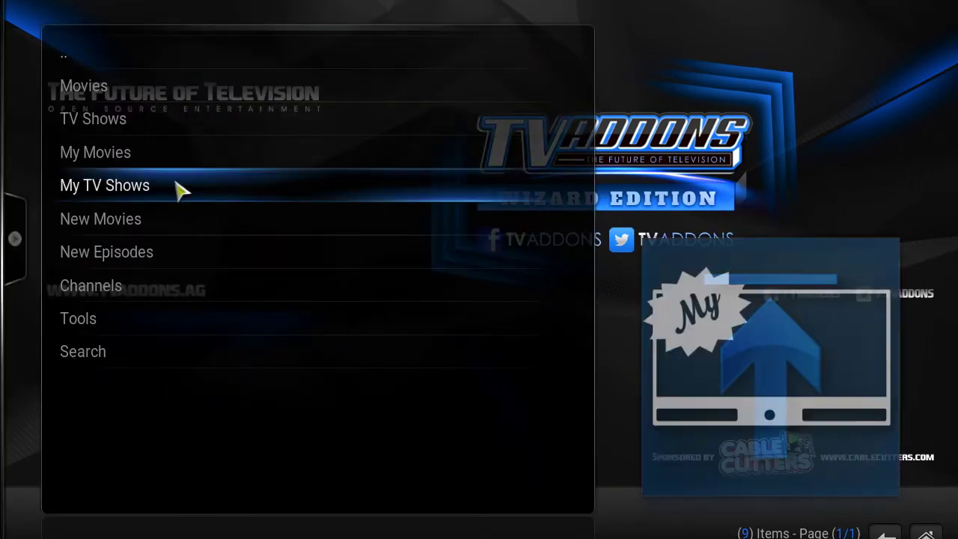
left_click(191, 132)
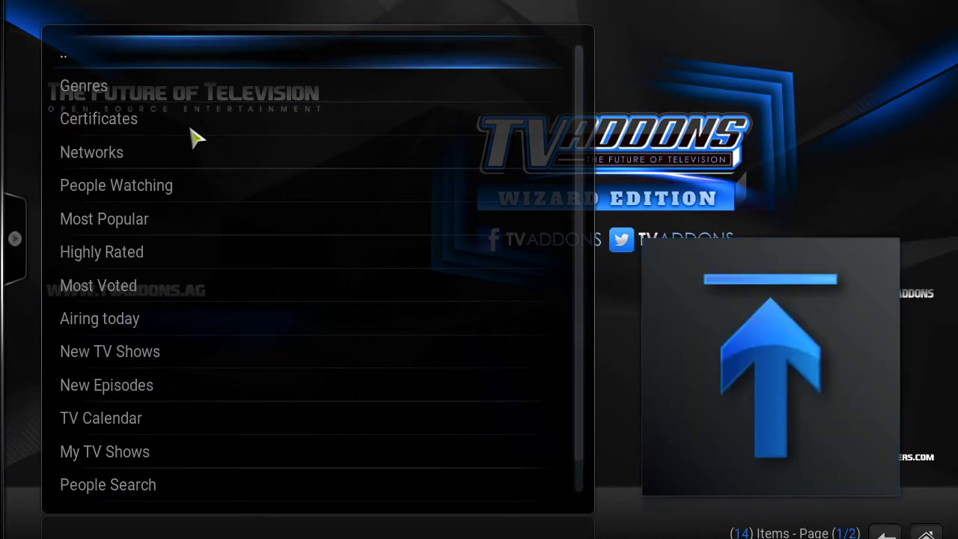
left_click(150, 153)
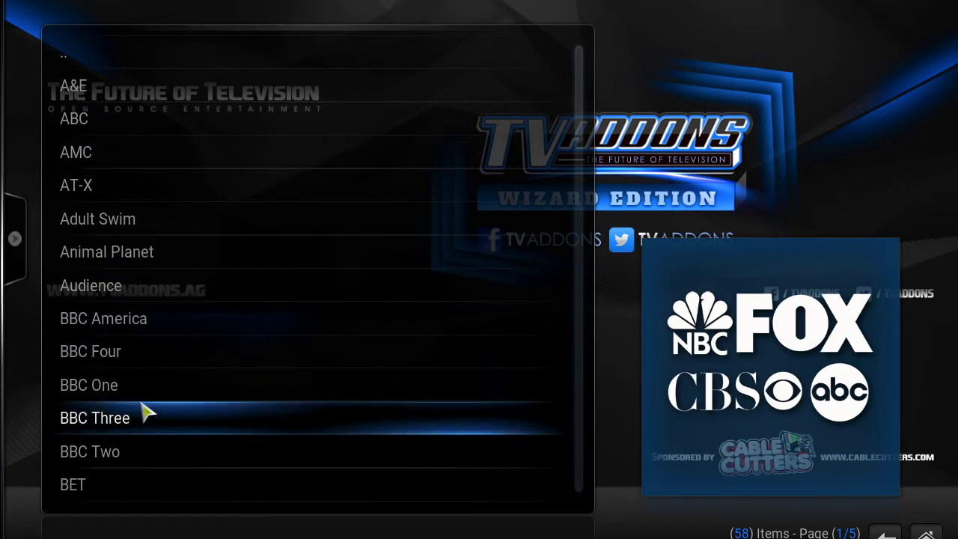
scroll(150, 384, "down", 3)
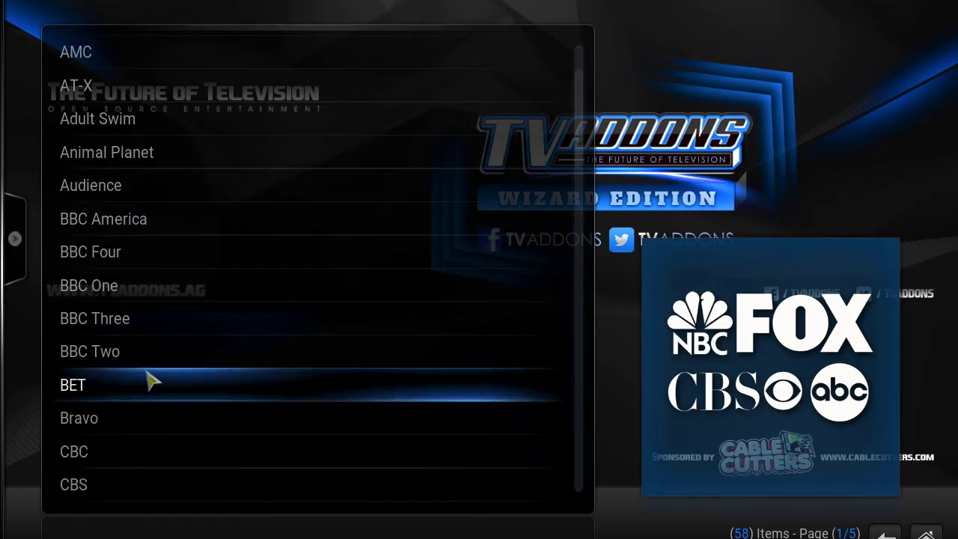
scroll(150, 382, "down", 2)
scroll(150, 381, "down", 2)
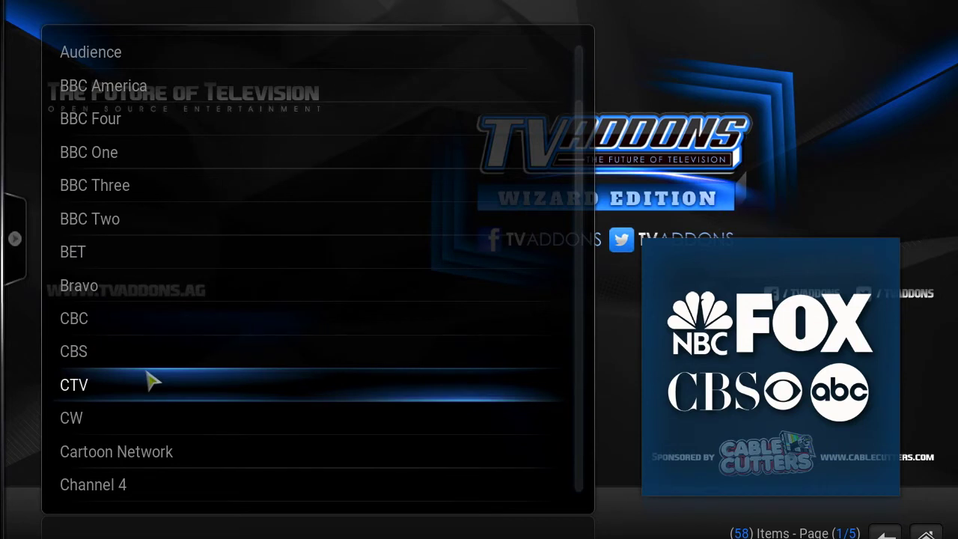
scroll(150, 382, "down", 1)
scroll(150, 382, "down", 13)
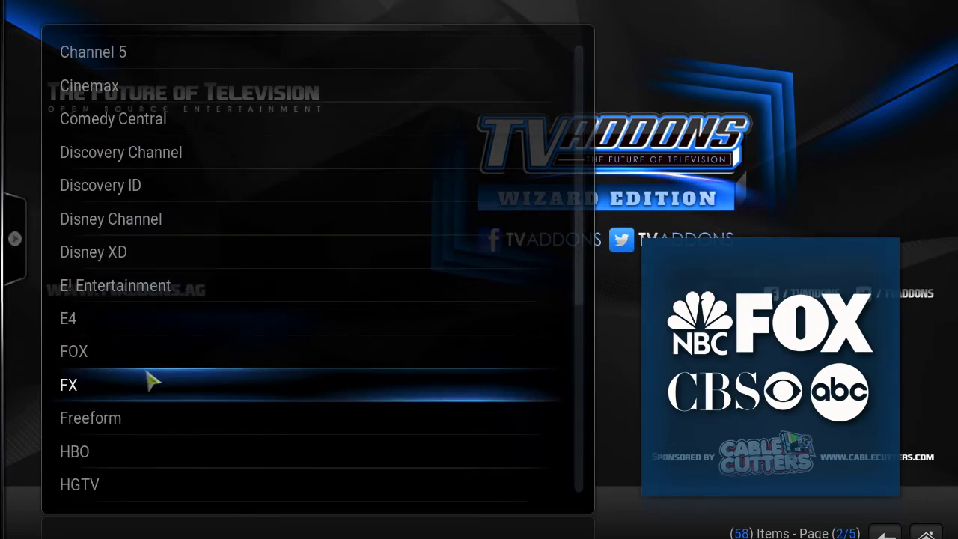
Open HBO's 28 shows and add the Game of Thrones poster to favourites.
left_click(107, 447)
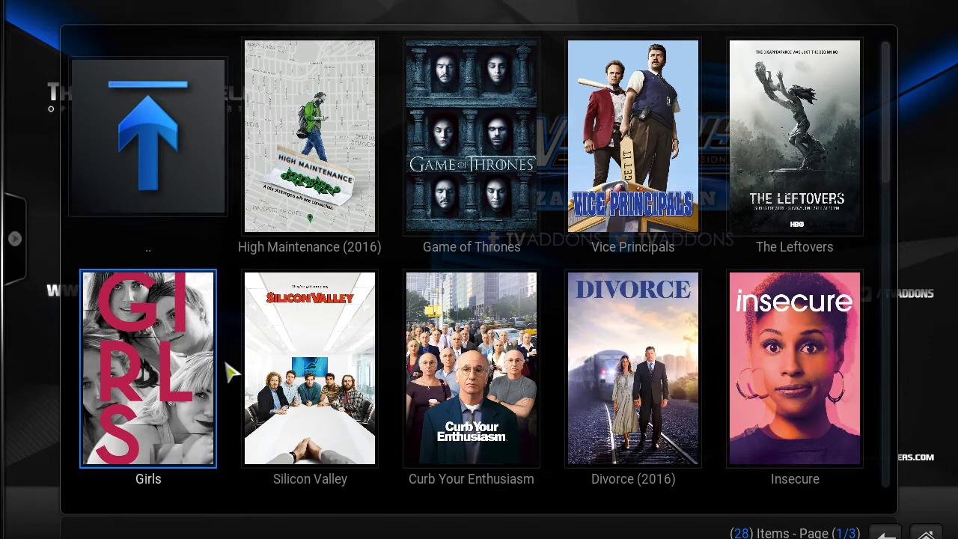
right_click(435, 199)
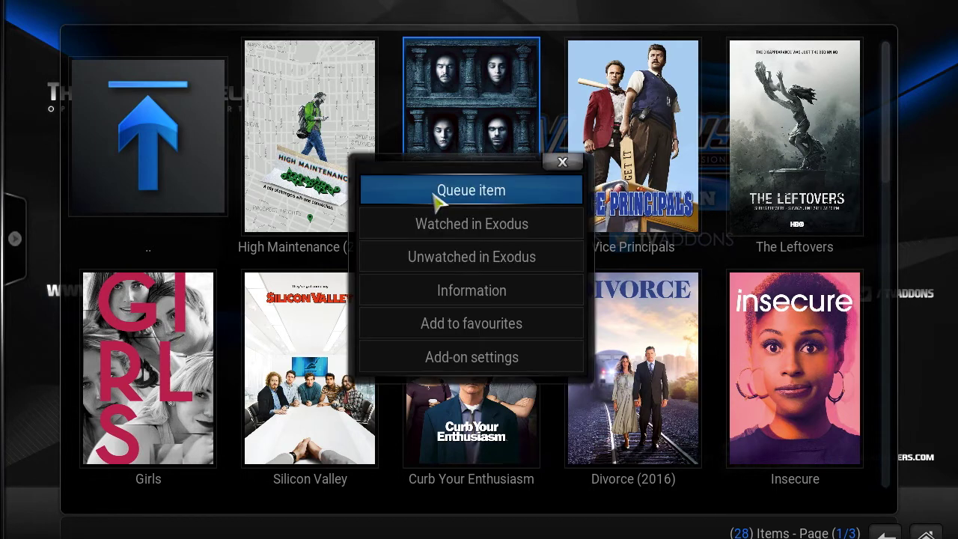
left_click(453, 323)
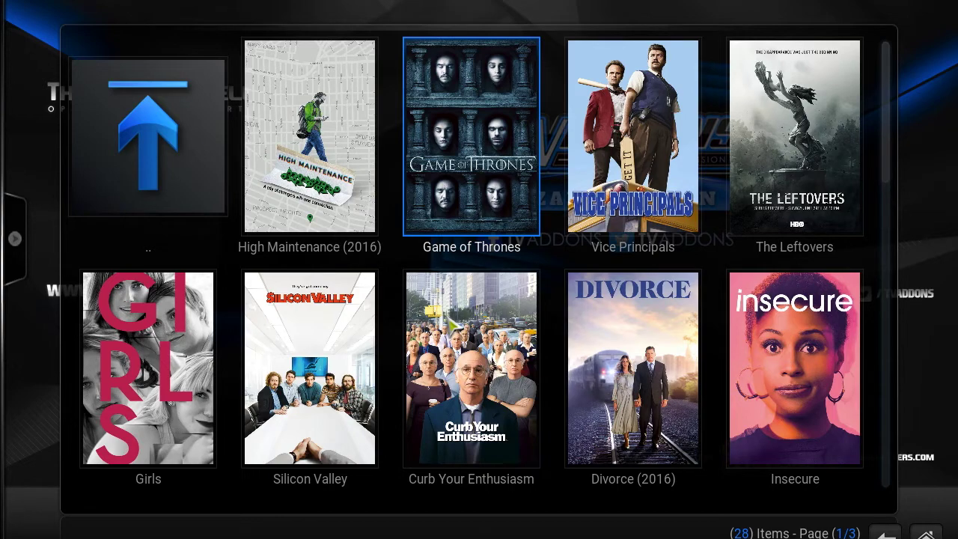
scroll(453, 324, "down", 2)
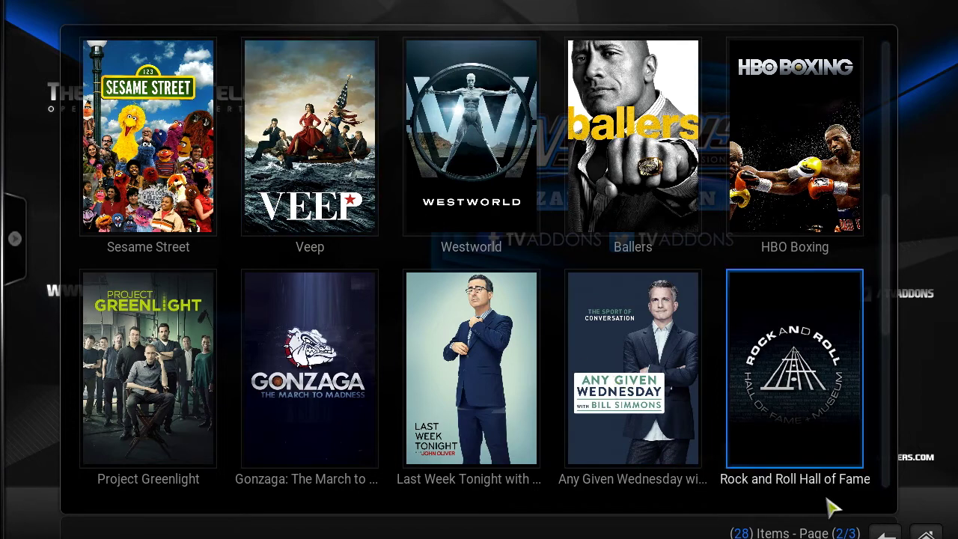
scroll(708, 431, "up", 2)
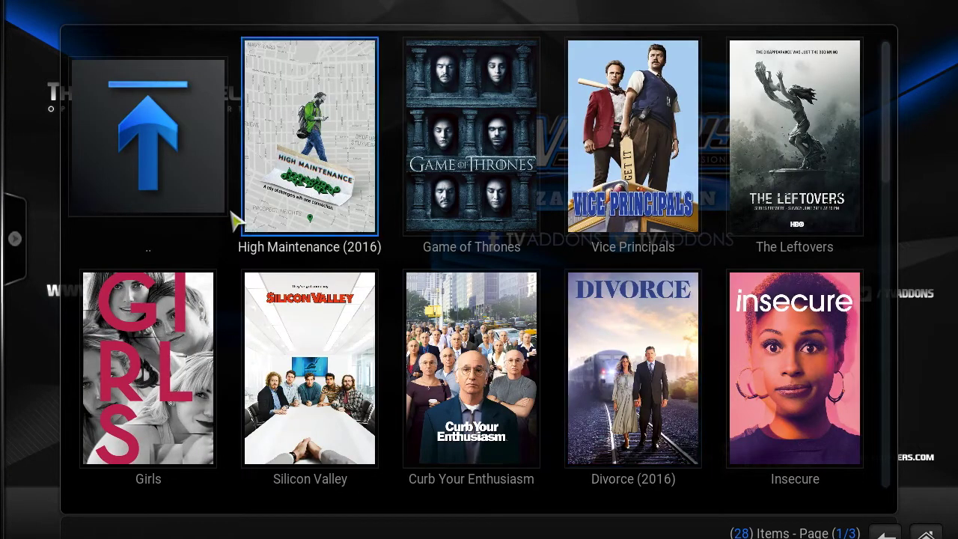
Add The Walking Dead from AMC's shows to favourites, then go back up to the TV Shows menu.
left_click(127, 150)
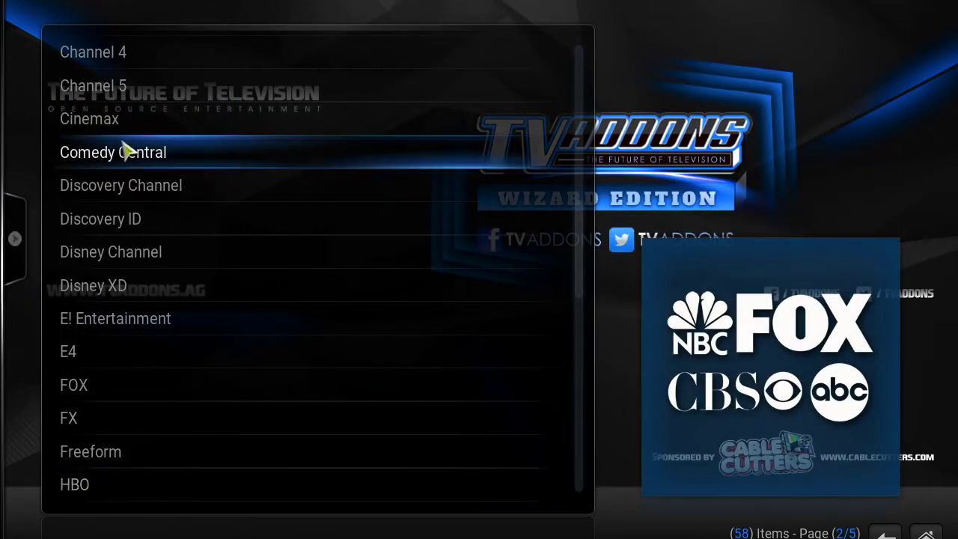
scroll(127, 150, "up", 12)
scroll(127, 149, "up", 8)
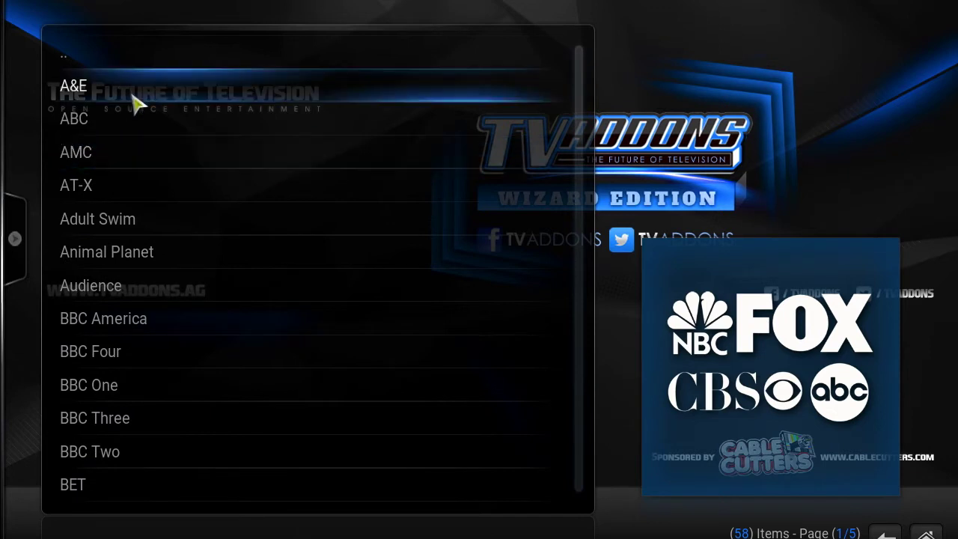
left_click(122, 171)
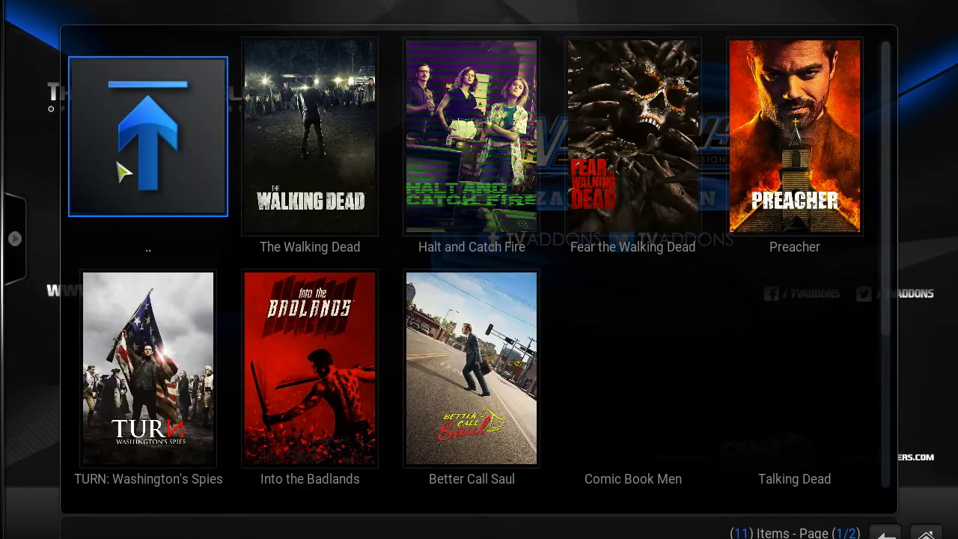
right_click(258, 170)
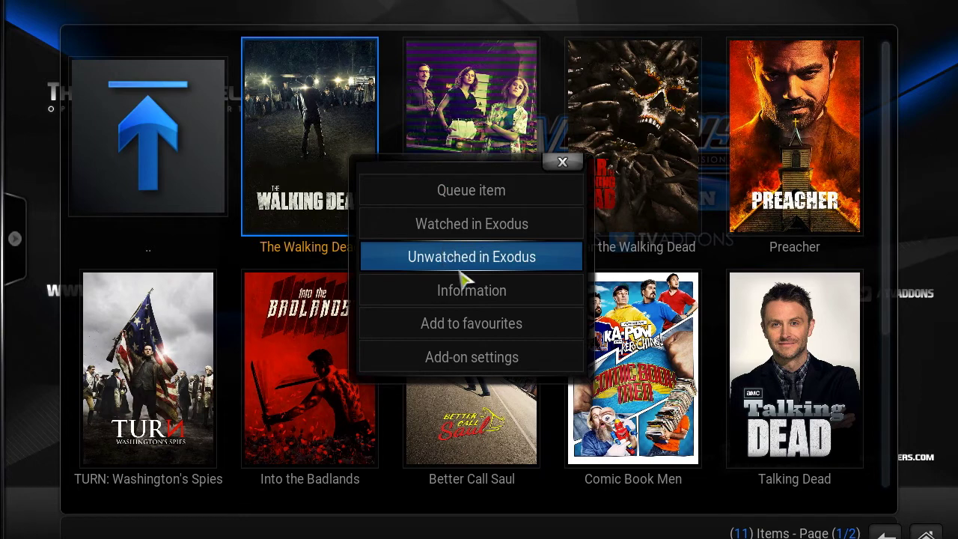
left_click(472, 323)
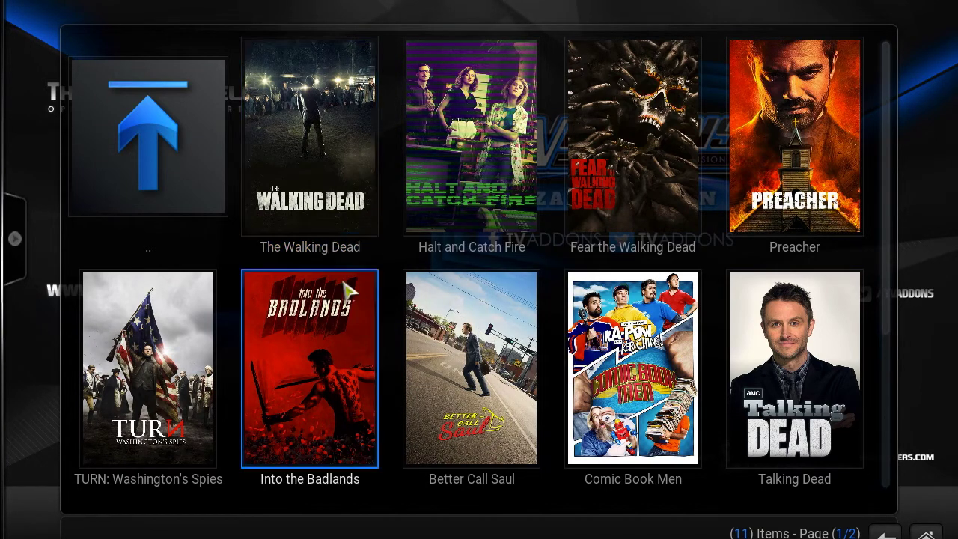
left_click(153, 177)
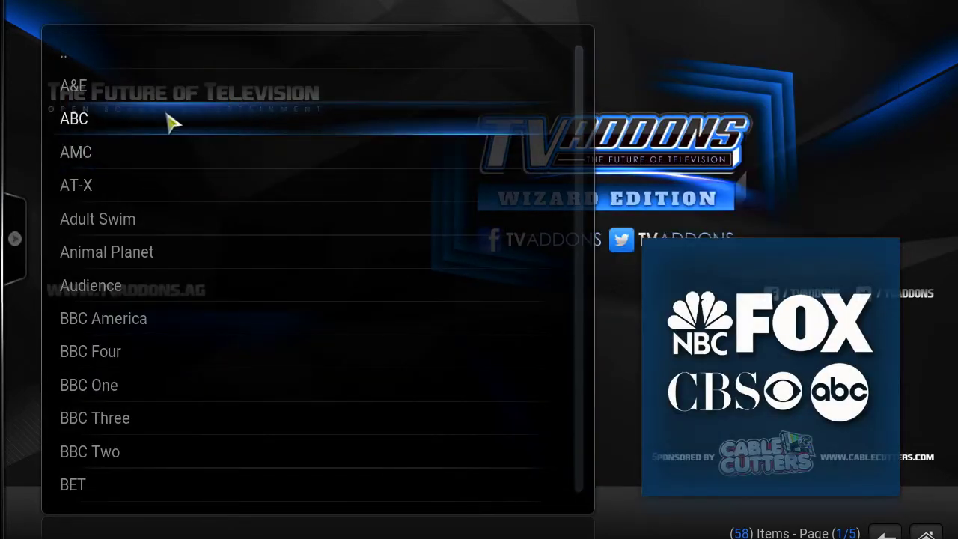
left_click(202, 69)
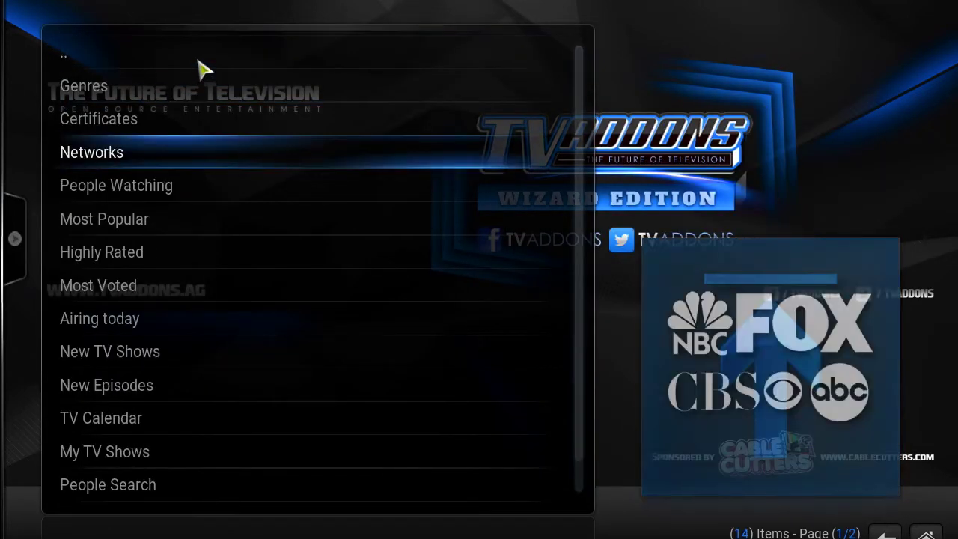
Search Exodus TV shows for 'no tomorrow' and add No Tomorrow to favourites.
left_click(171, 64)
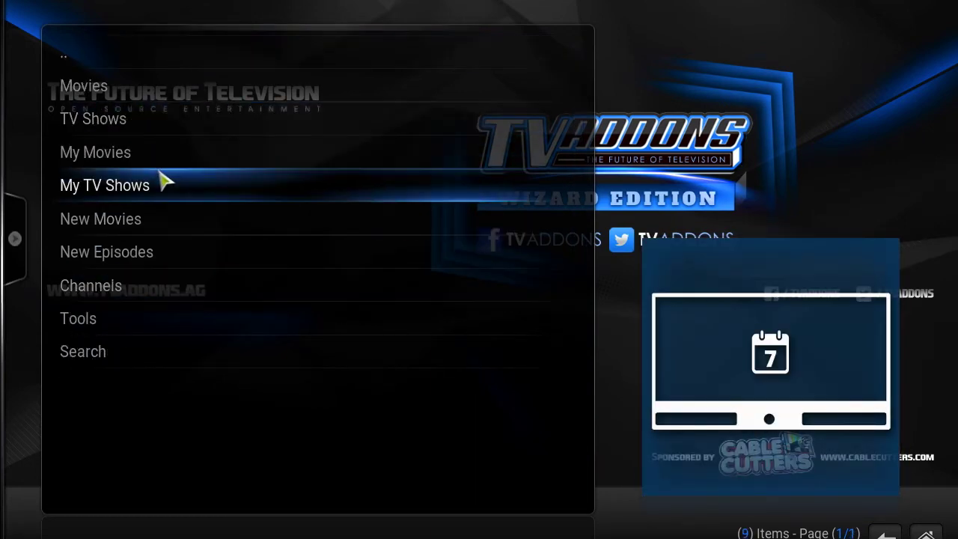
left_click(170, 133)
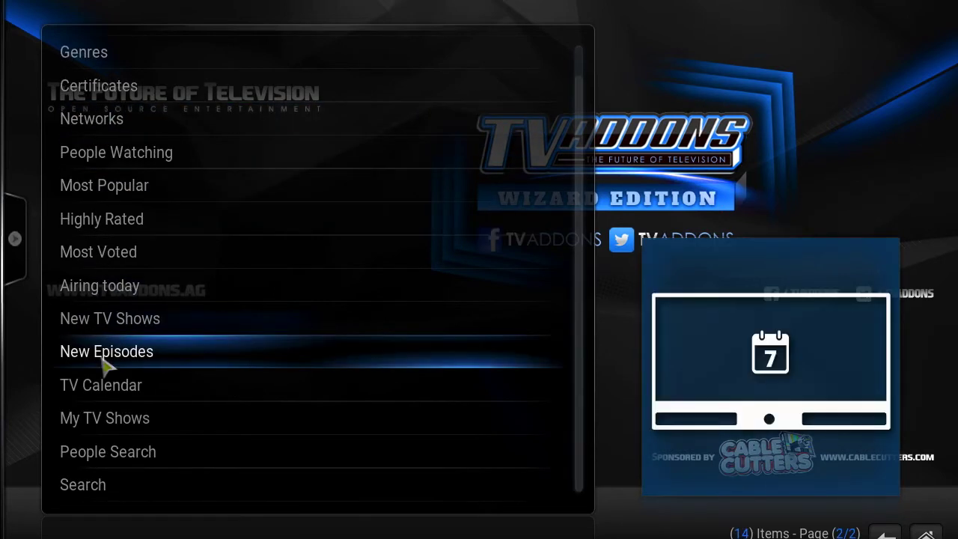
left_click(76, 495)
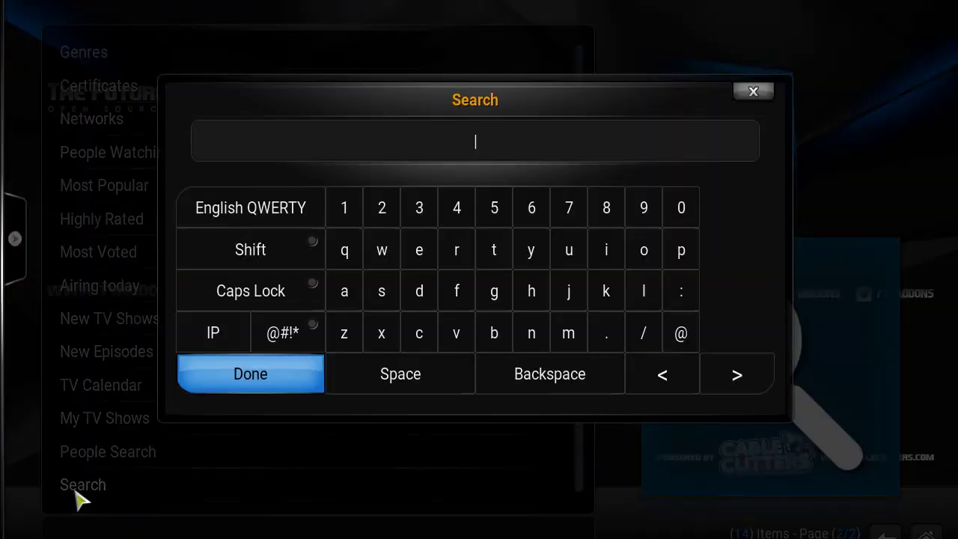
type("no tomorrow")
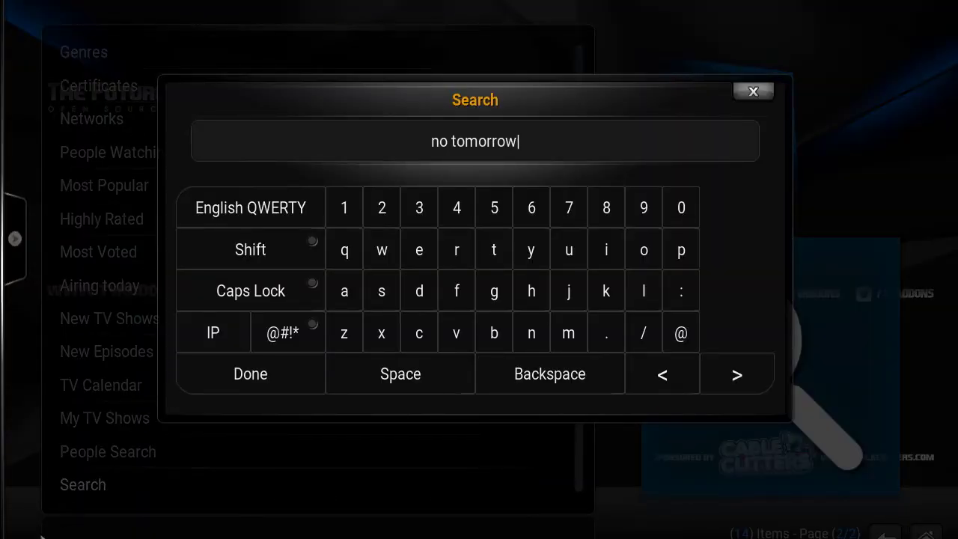
left_click(205, 389)
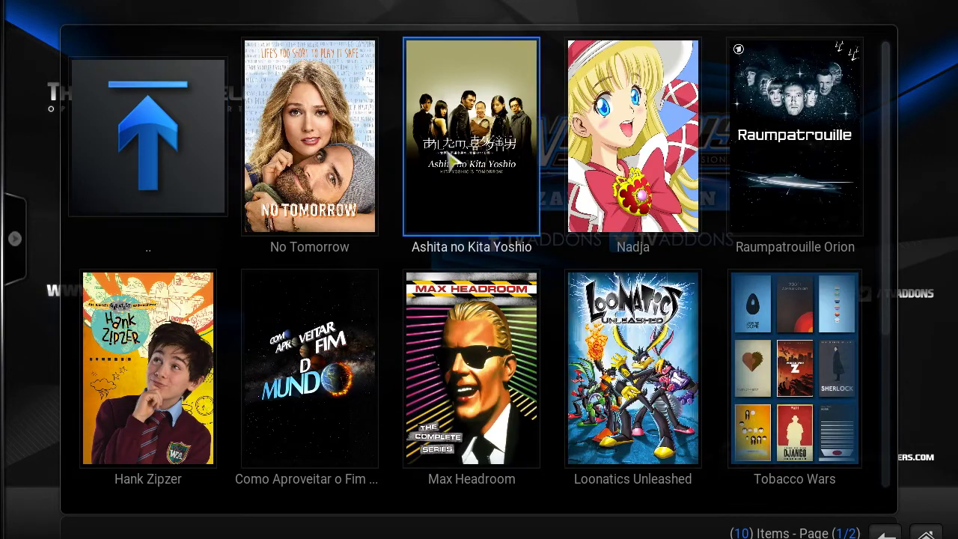
right_click(360, 129)
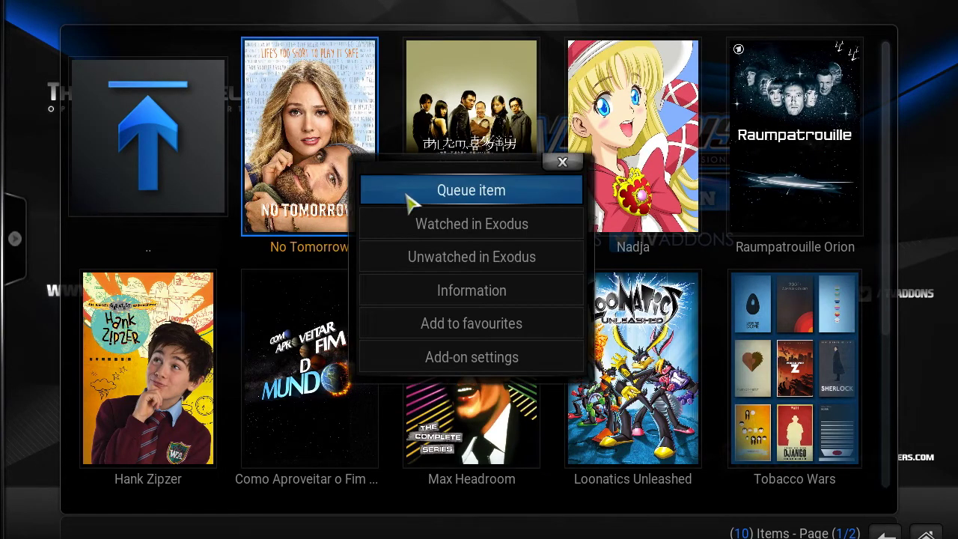
left_click(454, 316)
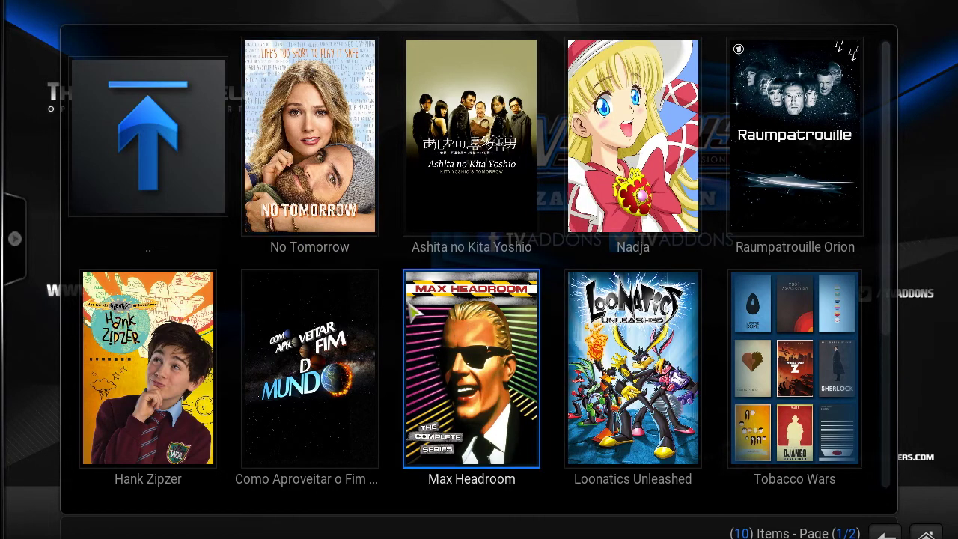
Leave the show listings and bring up the Kodi favourites panel from the home screen.
left_click(187, 112)
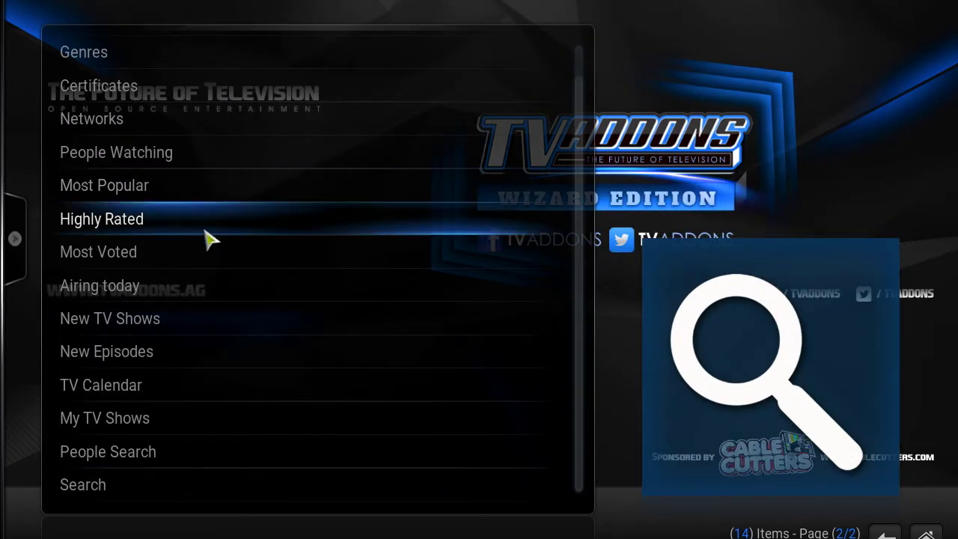
scroll(286, 268, "up", 1)
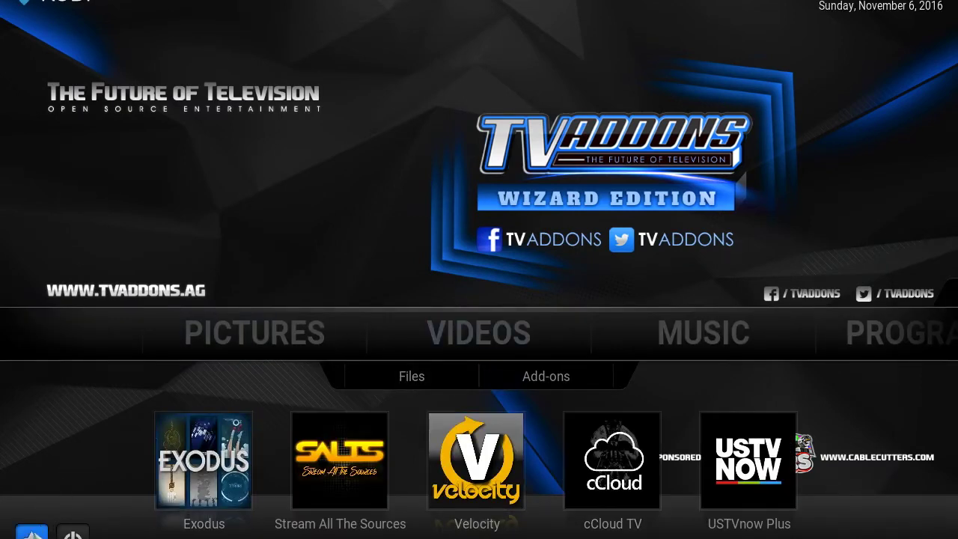
left_click(32, 533)
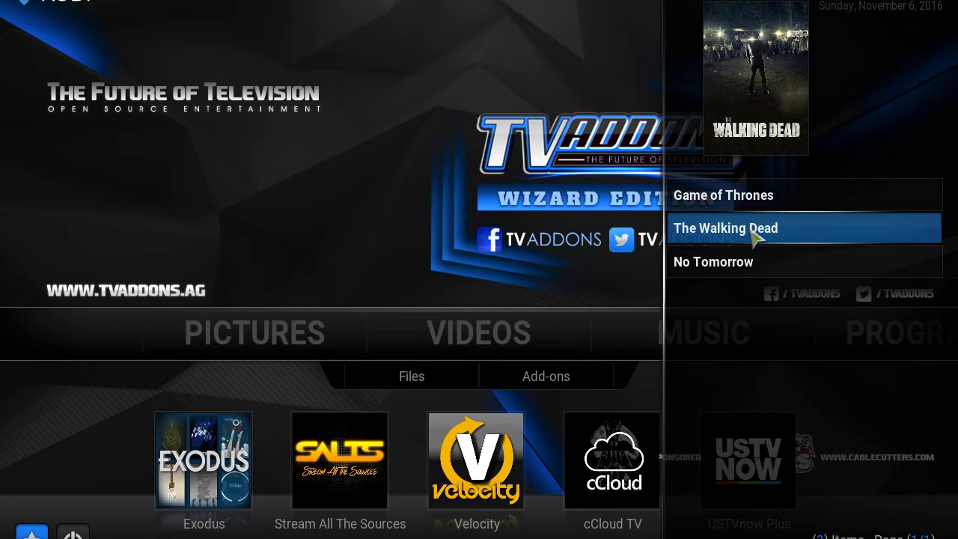
Move The Walking Dead favourite above Game of Thrones to the top of the list.
right_click(756, 236)
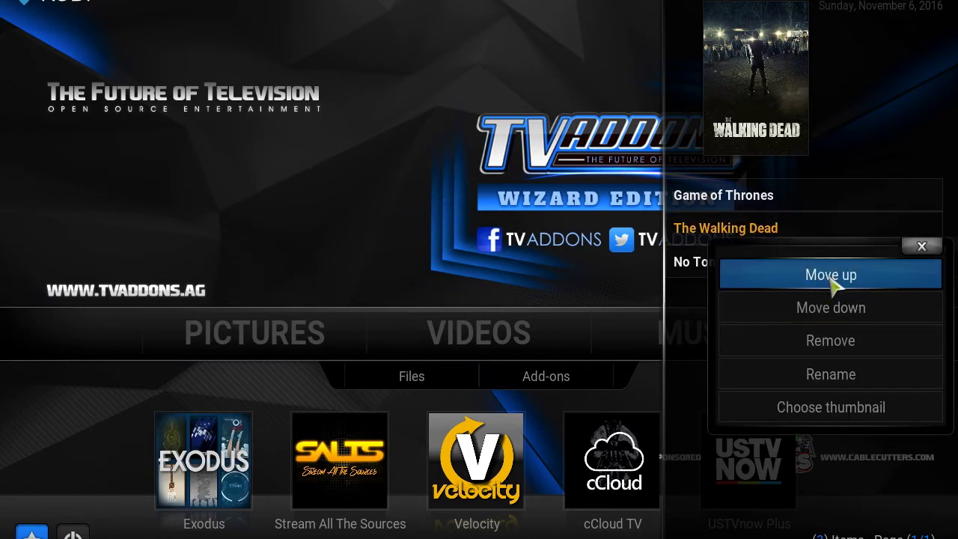
left_click(832, 278)
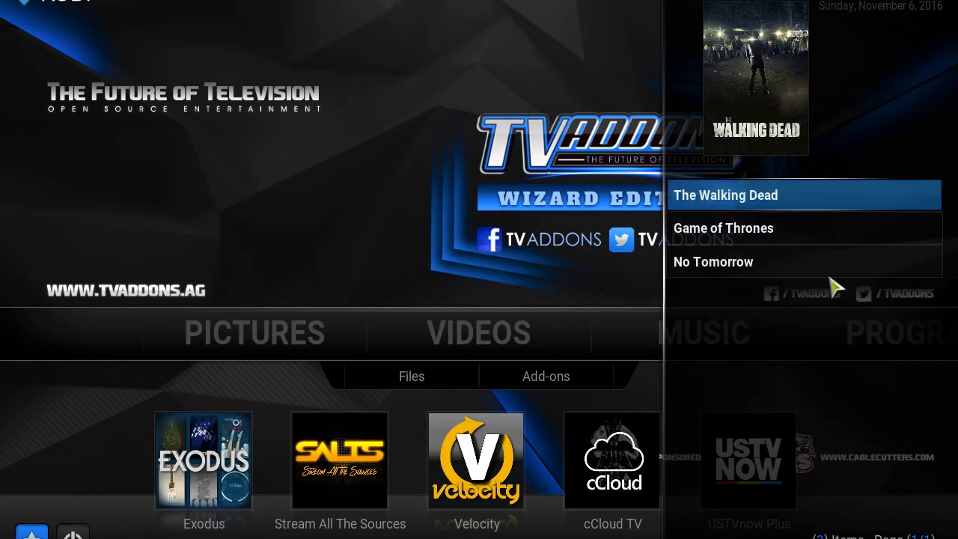
right_click(775, 197)
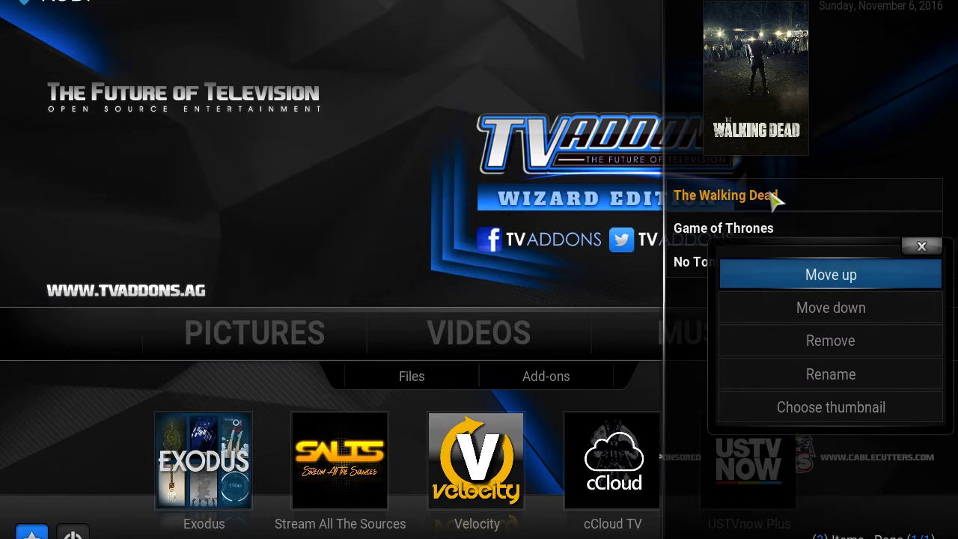
Rename The Walking Dead favourite to 'The Walking Dead 2016'.
left_click(829, 374)
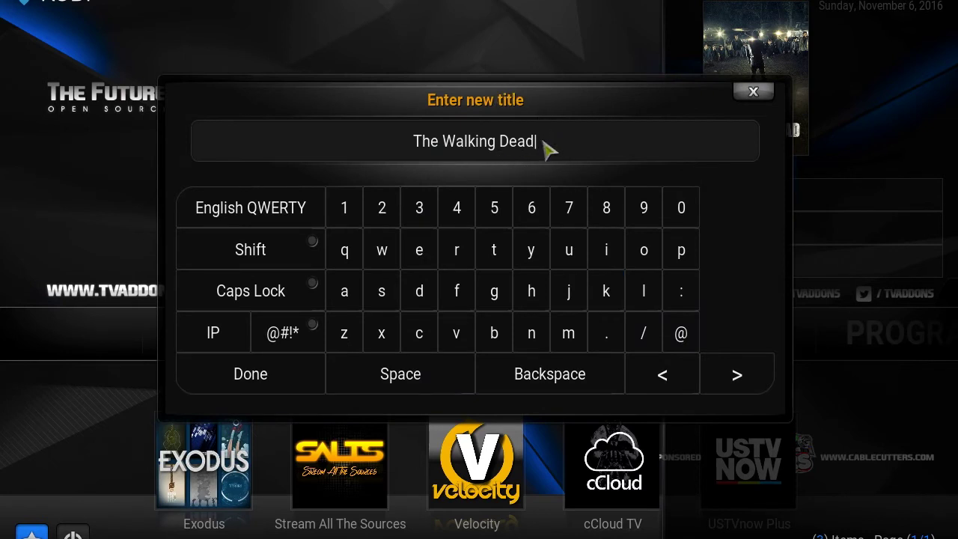
type("2016")
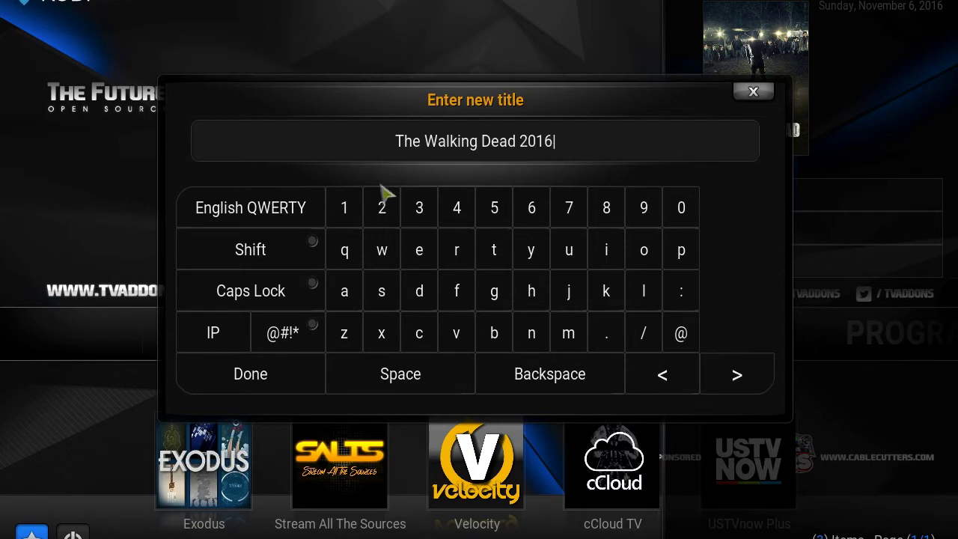
left_click(274, 376)
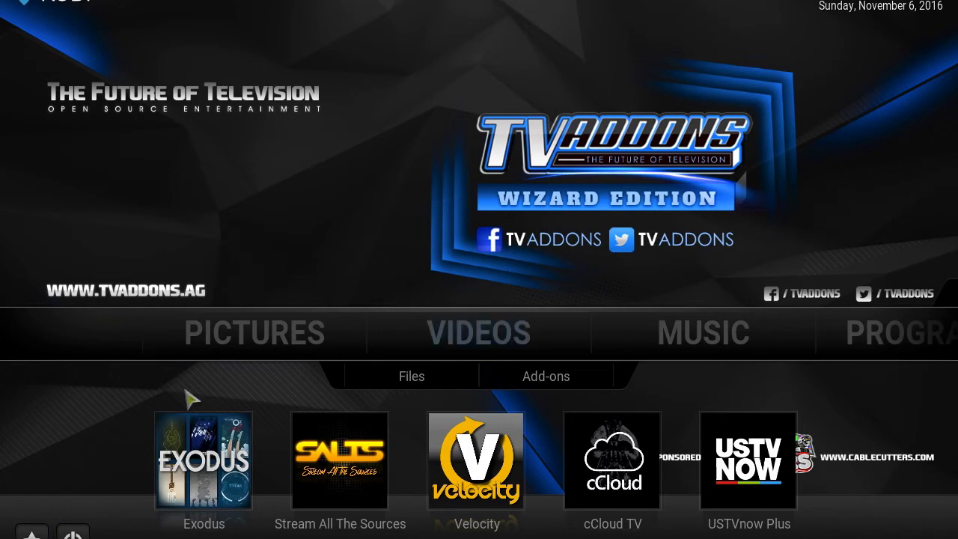
Go to Exodus Movies > Most Popular and select the Zootopia (2016) poster.
left_click(196, 468)
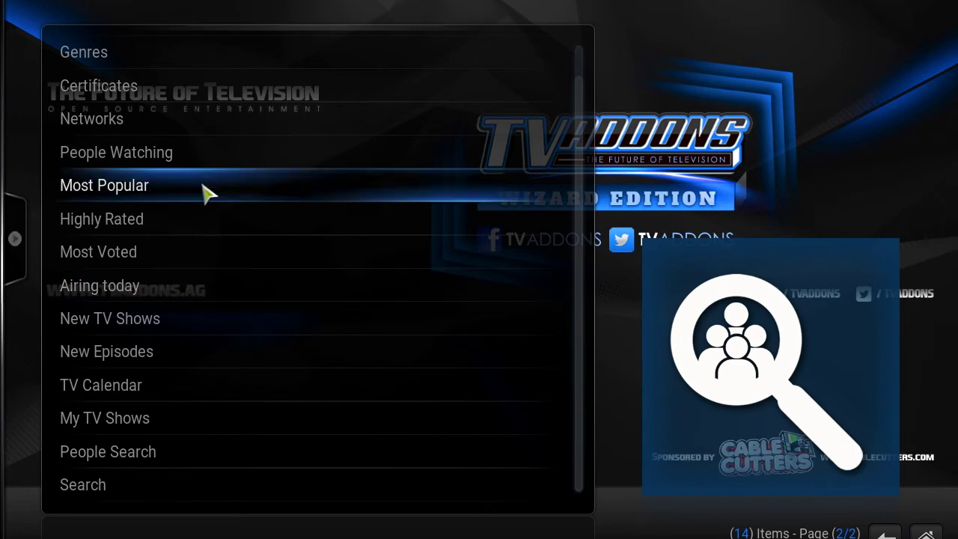
scroll(238, 51, "up", 1)
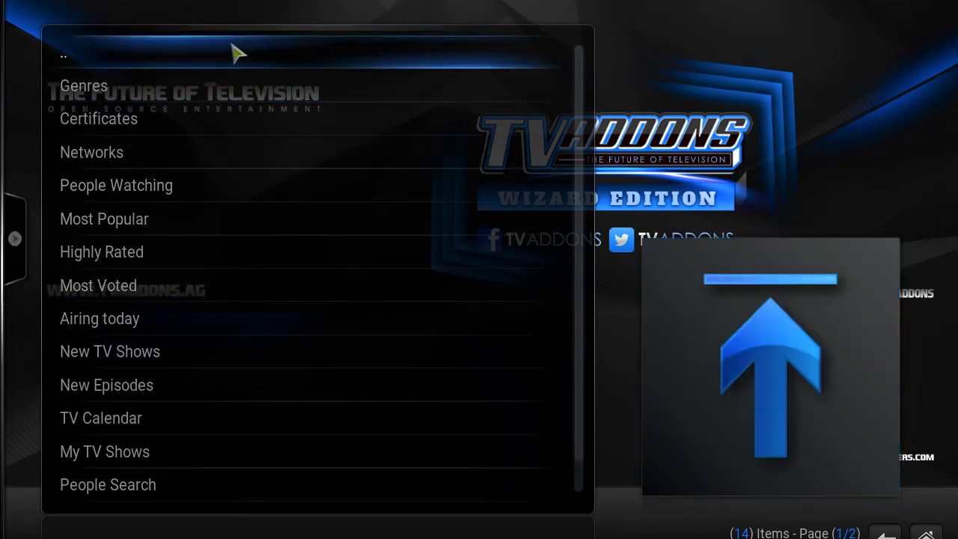
left_click(229, 59)
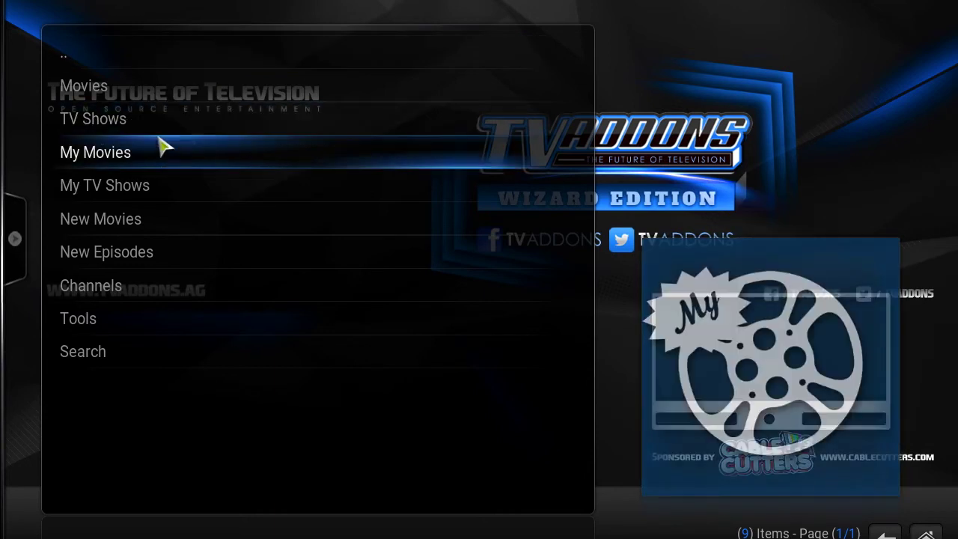
left_click(185, 91)
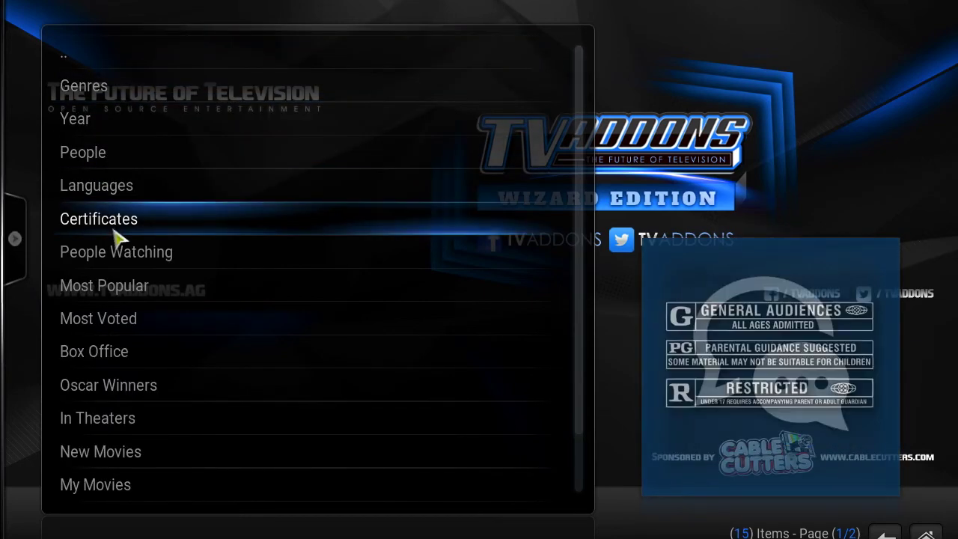
left_click(114, 294)
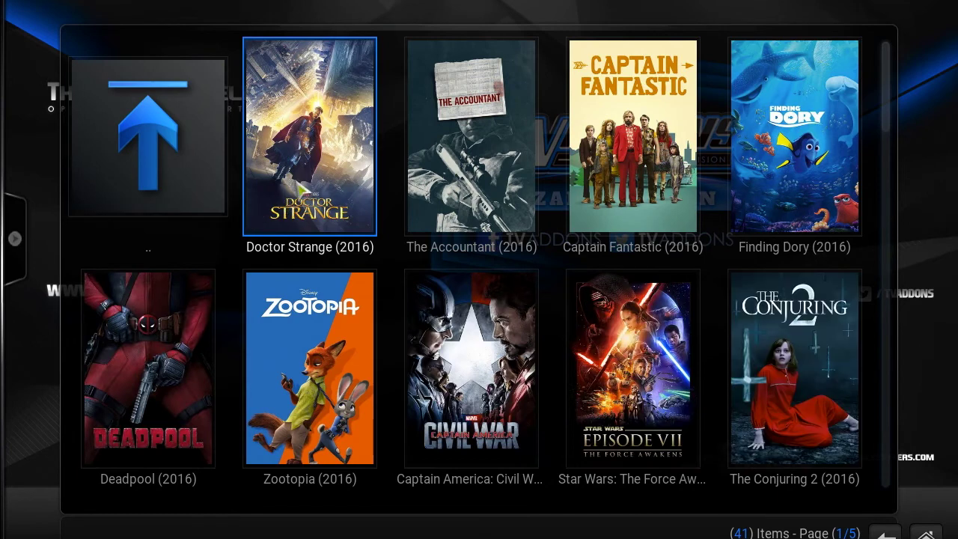
left_click(310, 367)
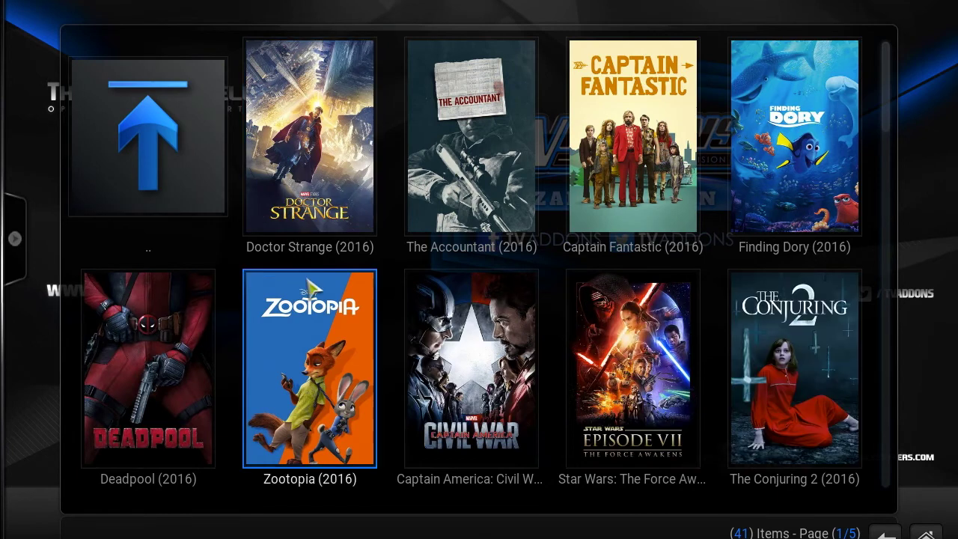
Add Zootopia (2016) to favourites and go back to the Kodi home screen.
right_click(295, 346)
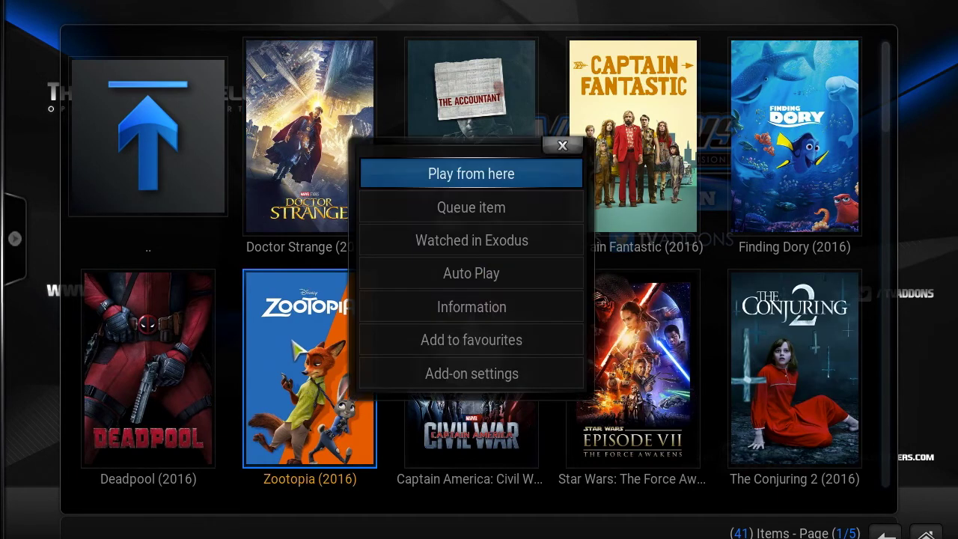
left_click(446, 343)
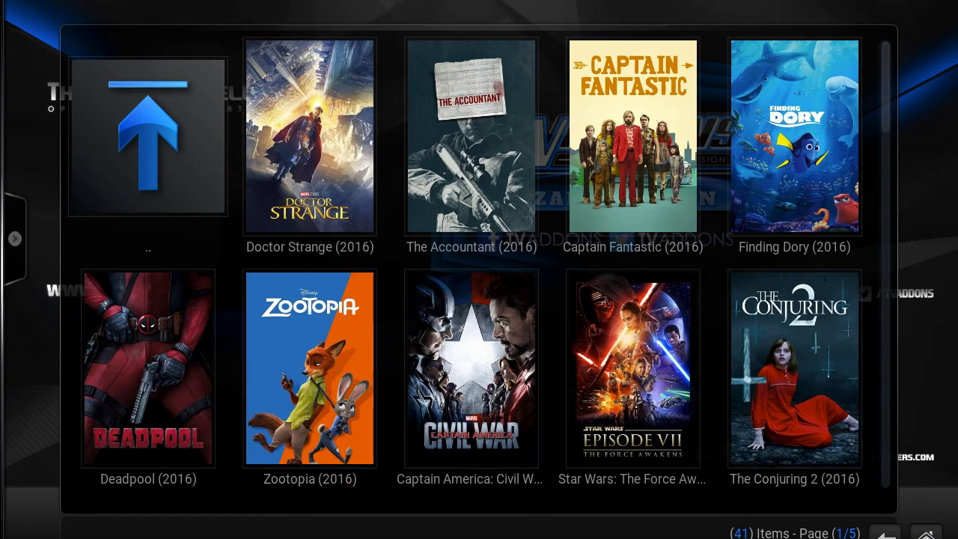
left_click(926, 533)
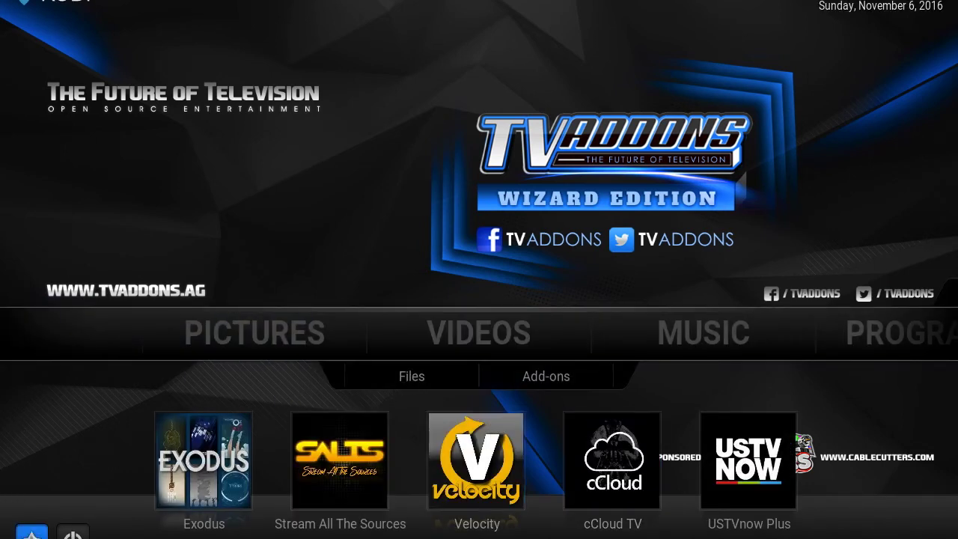
Launch The Walking Dead 2016 from favourites to list Seasons 1 through 7.
left_click(32, 533)
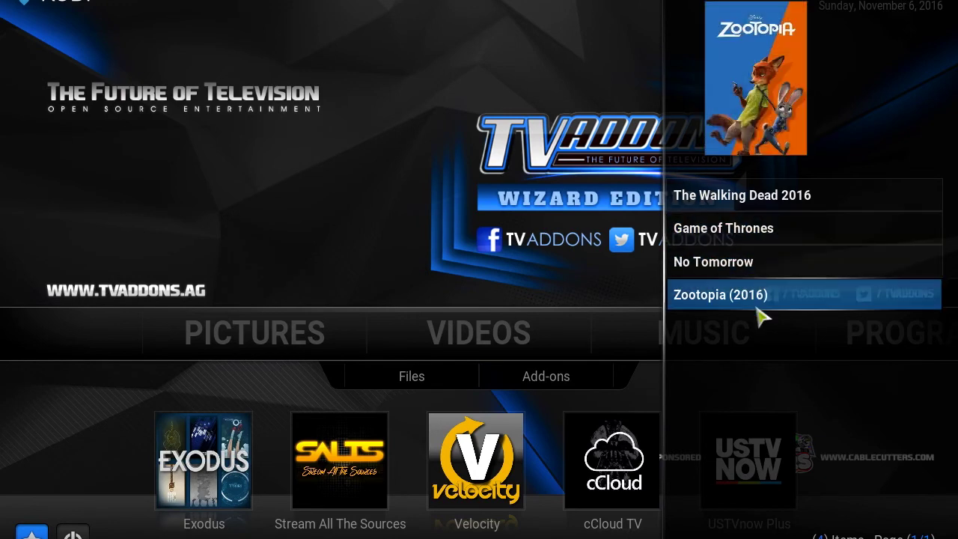
left_click(778, 200)
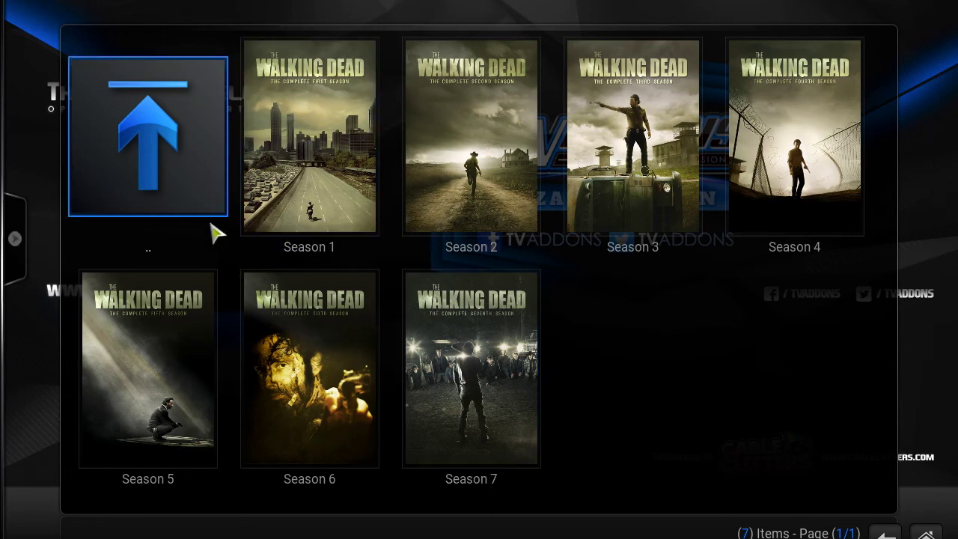
Leave Exodus for the home screen and open Favourites to confirm all four titles, including Zootopia (2016).
left_click(187, 176)
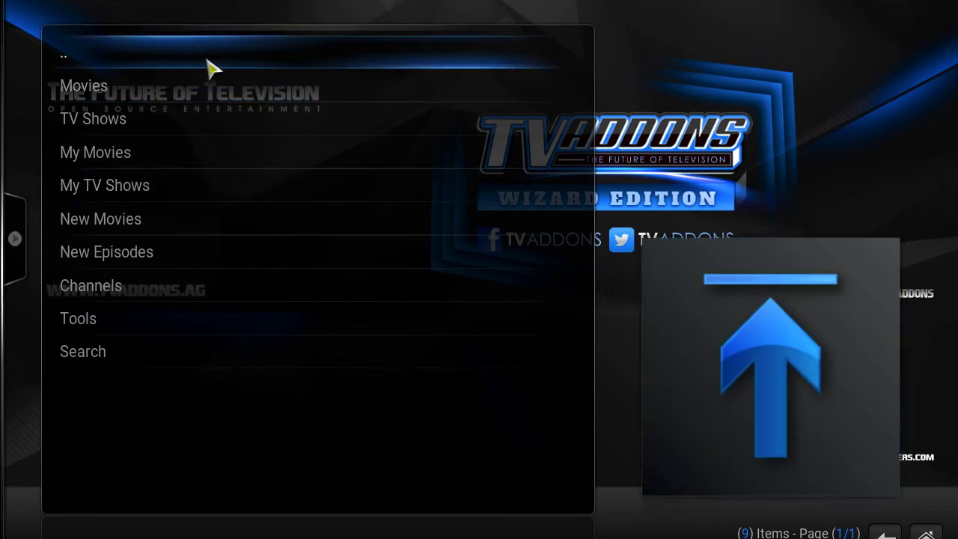
left_click(210, 63)
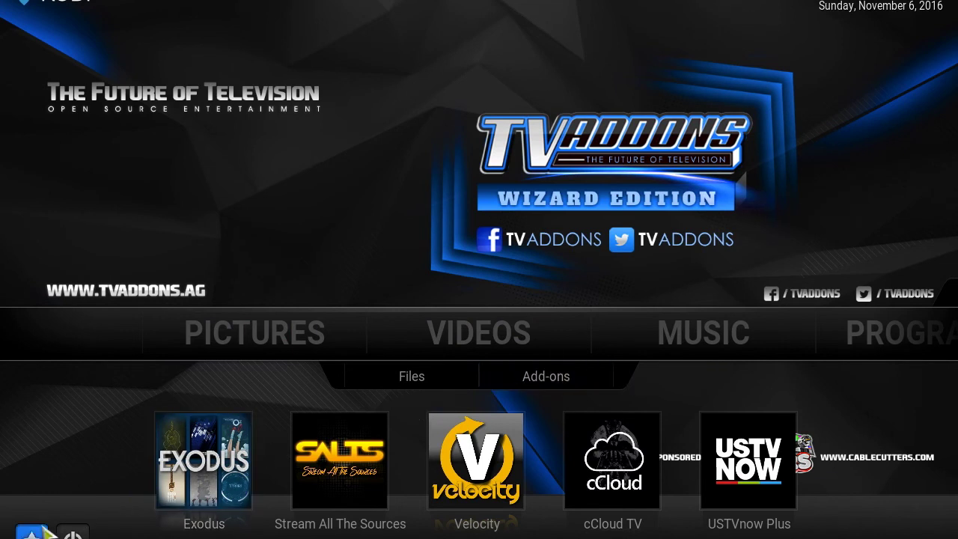
left_click(32, 533)
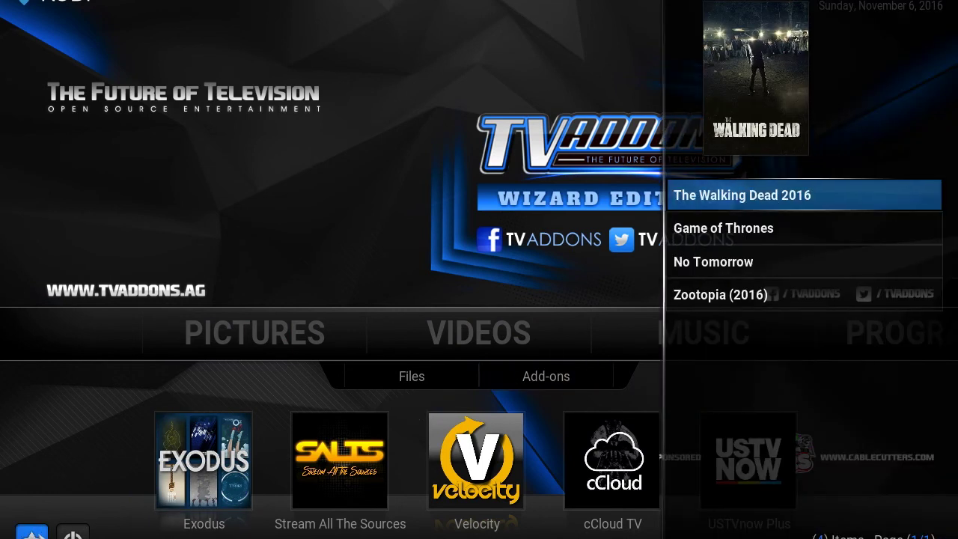